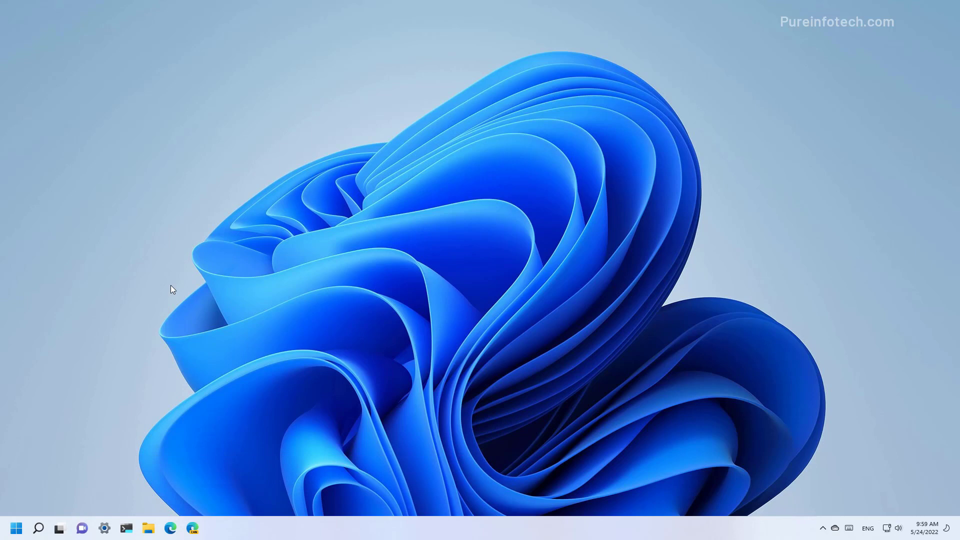
Launch Settings and go to Windows Update > Windows Insider Program.
key("super")
type("se")
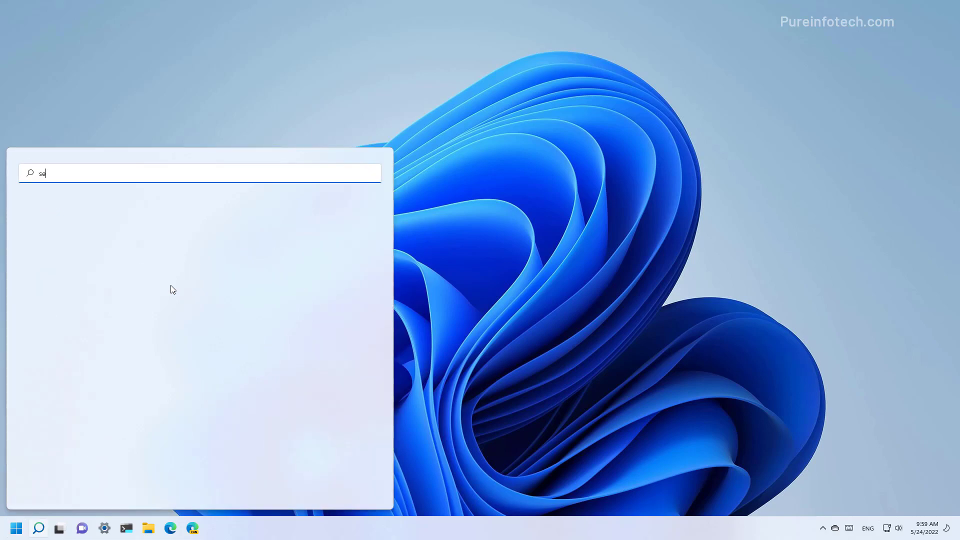
type("ttings")
key("Return")
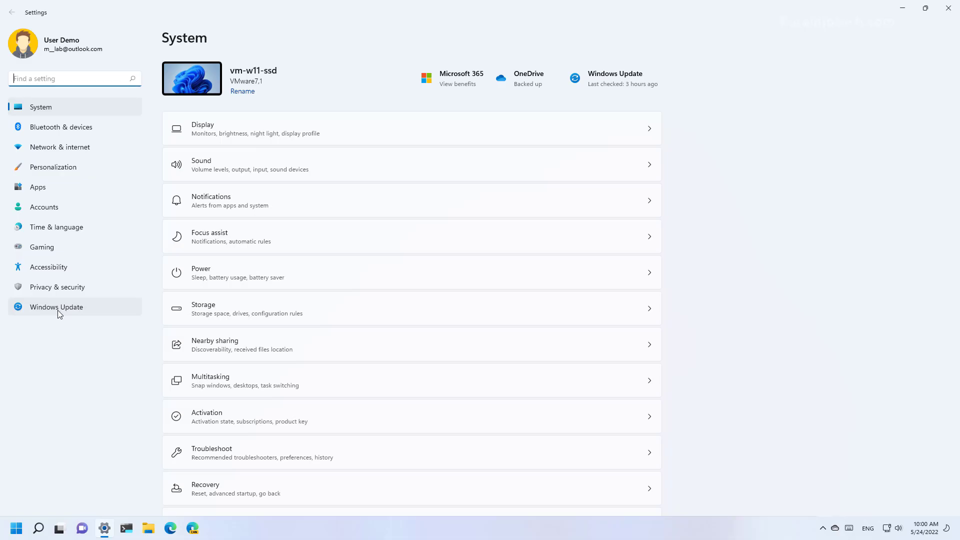
left_click(58, 309)
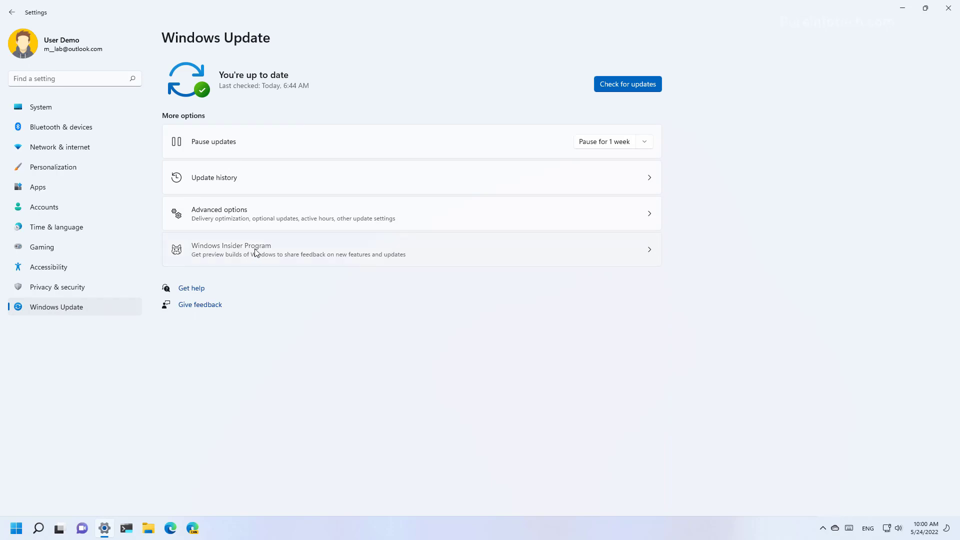
left_click(256, 253)
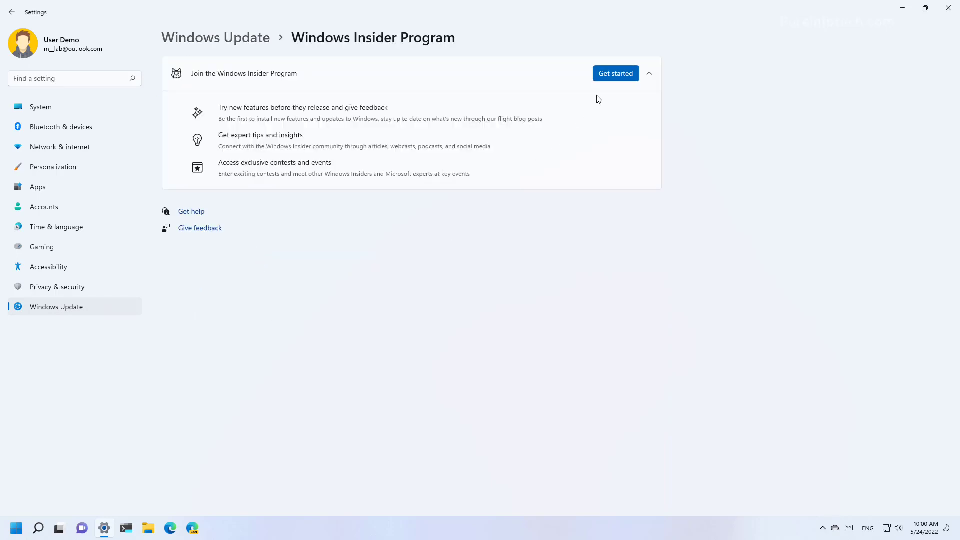
Join the Insider Program on the Beta Channel, linking the signed-in Microsoft account and accepting the agreements.
left_click(614, 75)
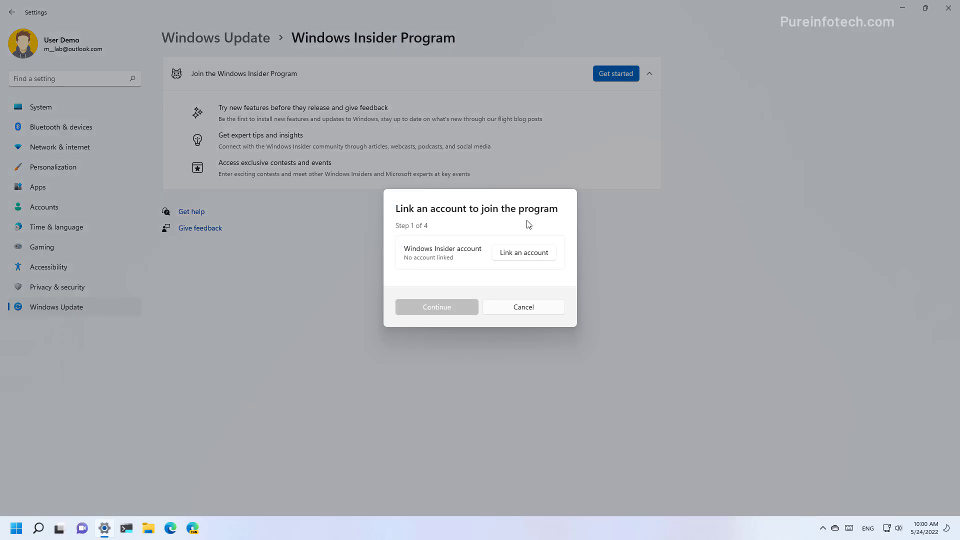
left_click(516, 257)
left_click(427, 195)
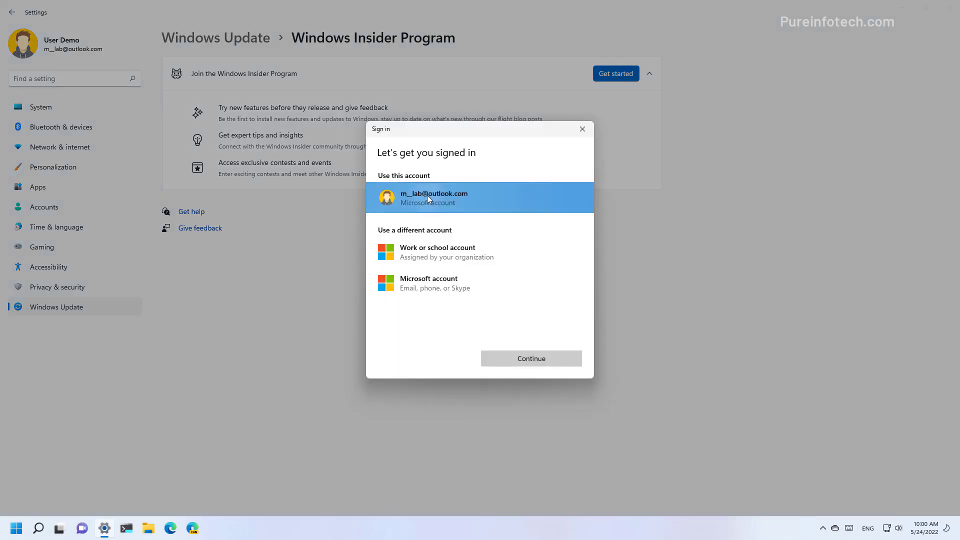
left_click(506, 357)
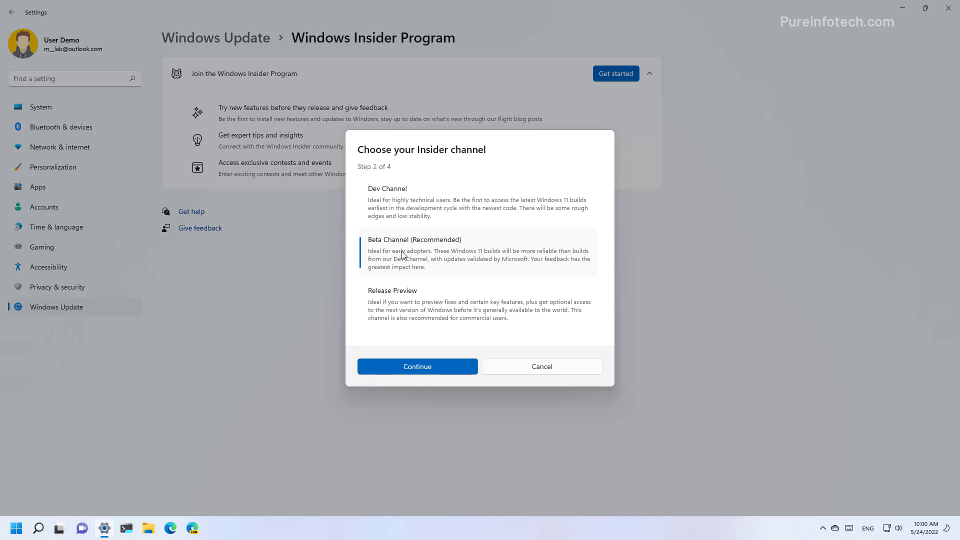
left_click(410, 368)
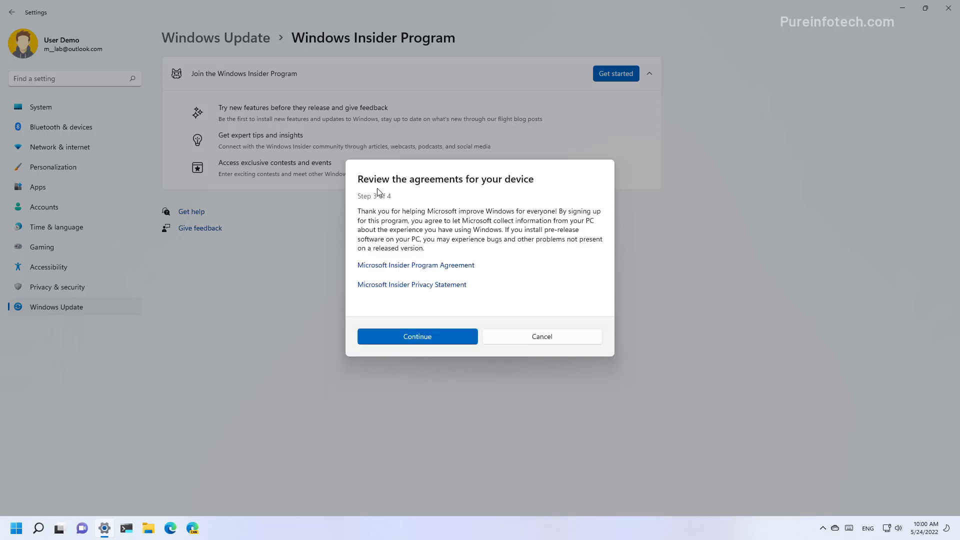
left_click(421, 342)
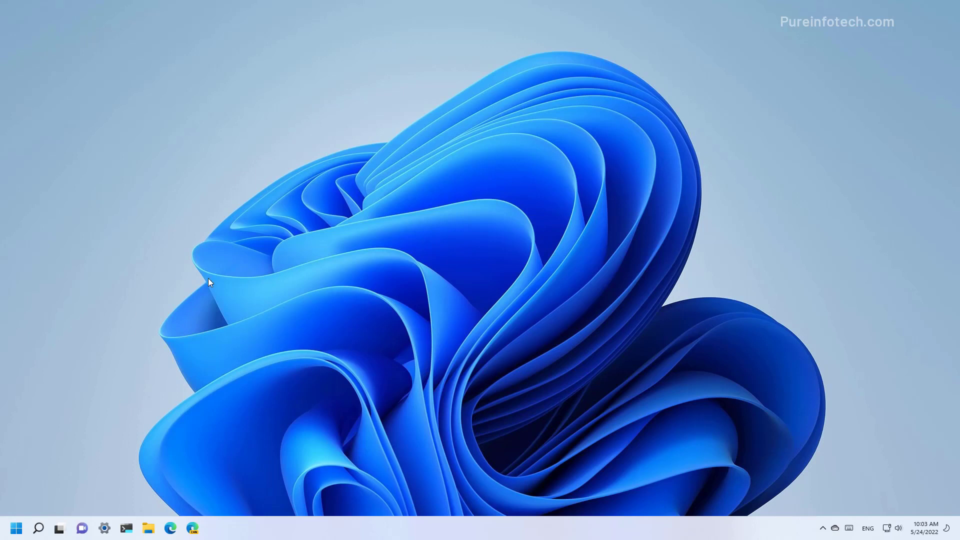
Reopen Settings and check Windows Update to start downloading Insider Preview build 22621.1.
key("super")
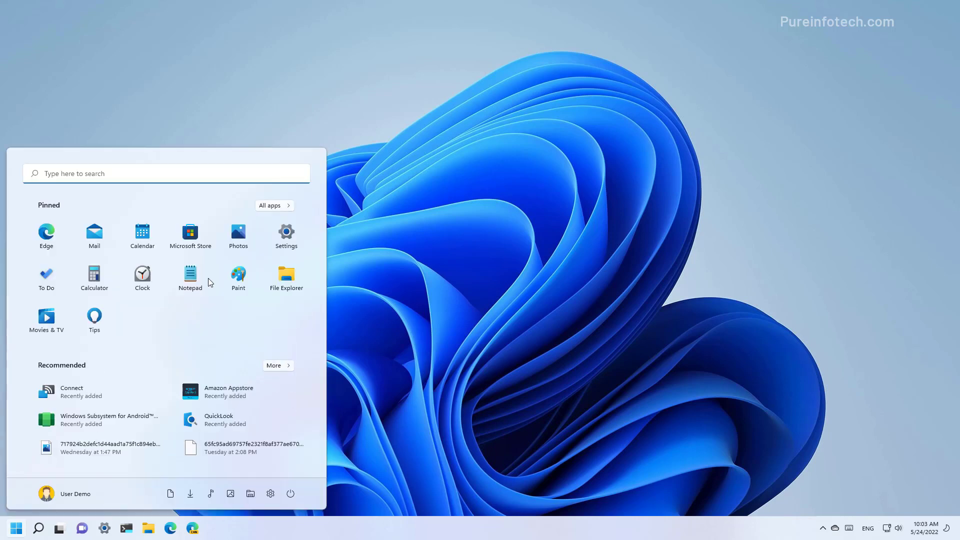
type("see")
type("ting")
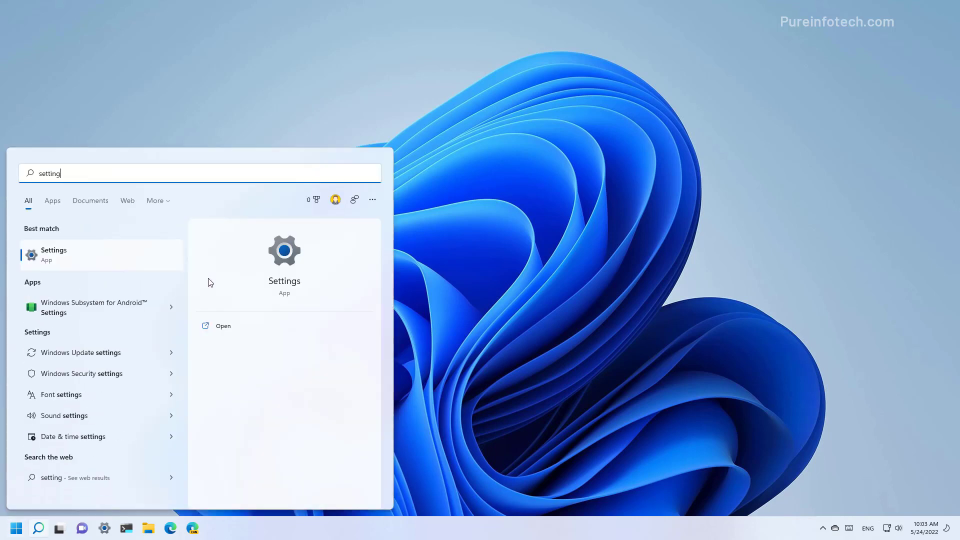
left_click(114, 257)
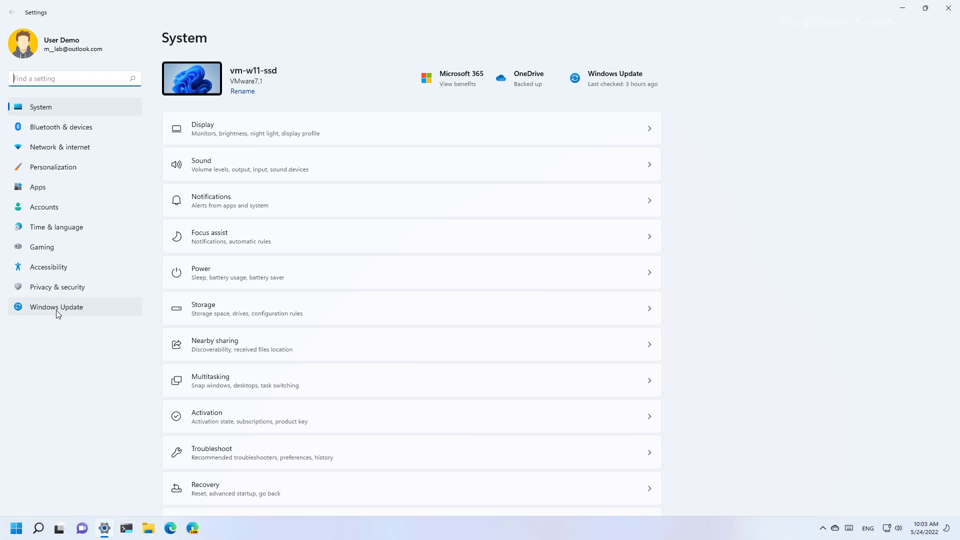
left_click(56, 307)
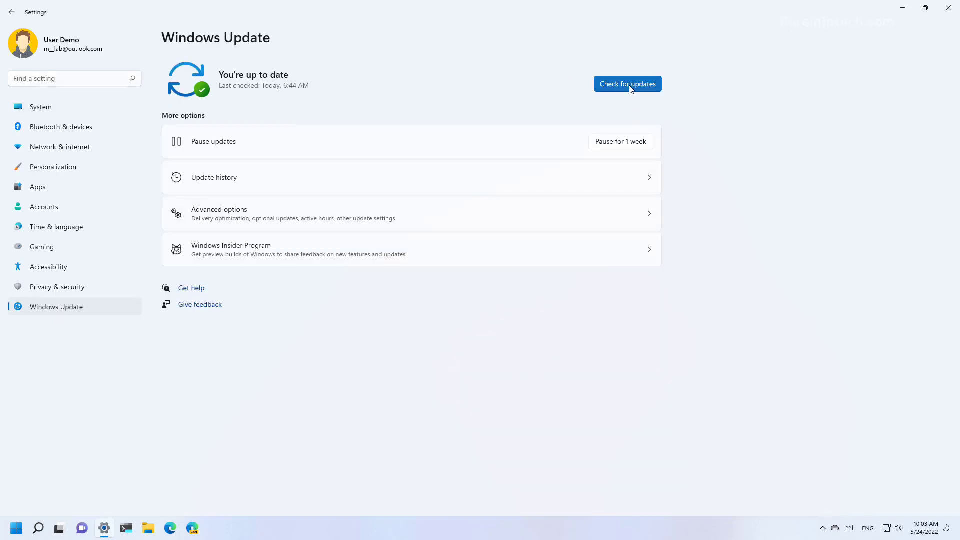
left_click(629, 86)
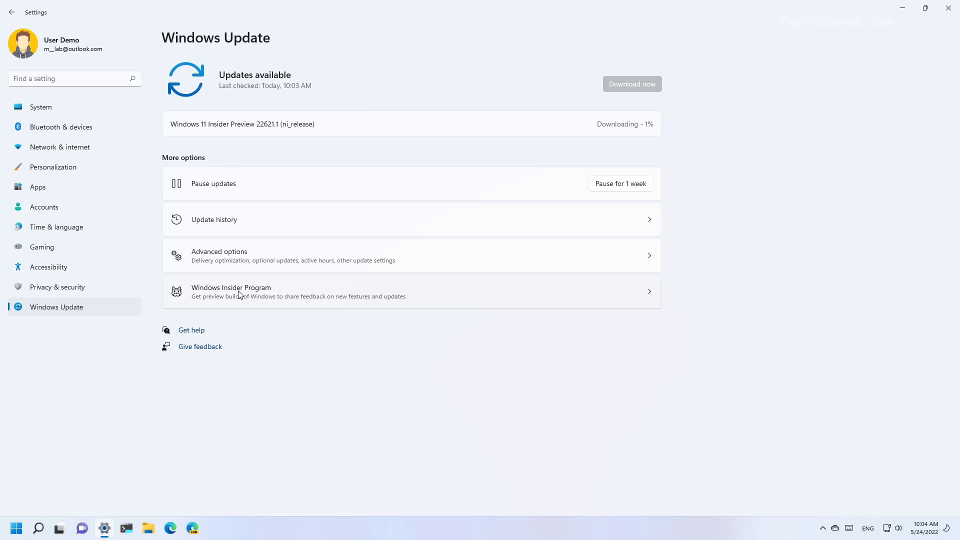
Verify under Choose your Insider settings that the channel is Beta Channel.
left_click(239, 295)
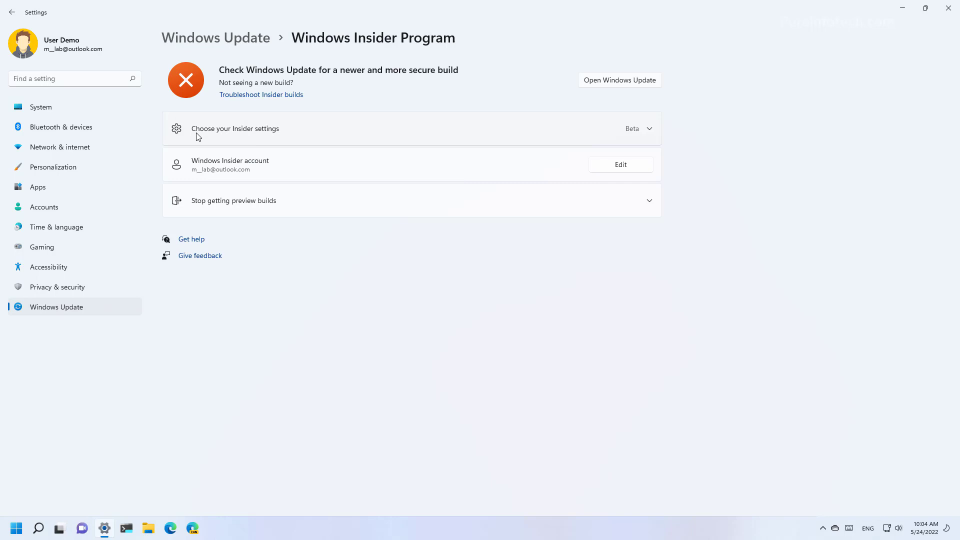
left_click(221, 137)
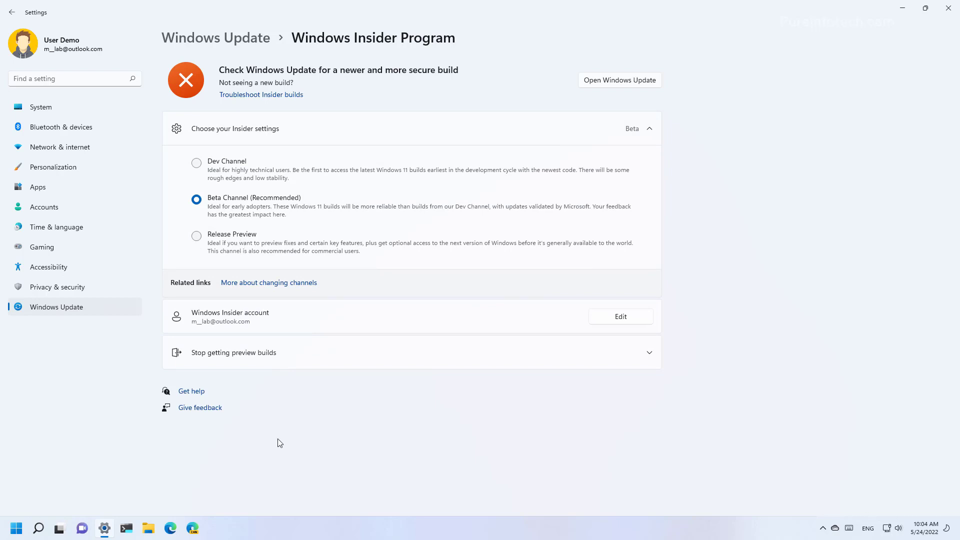
left_click(569, 127)
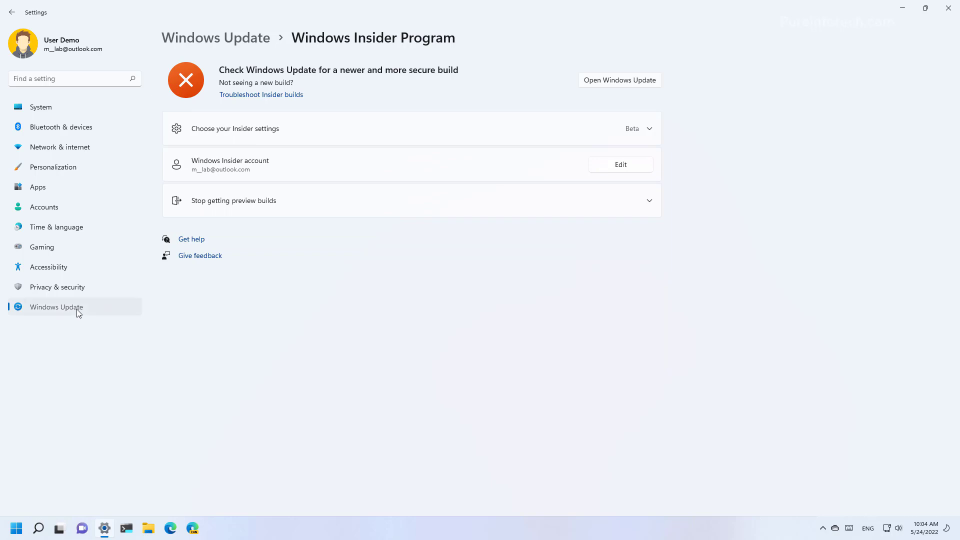
Restart from Windows Update to install Insider Preview build 22621.1.
left_click(78, 311)
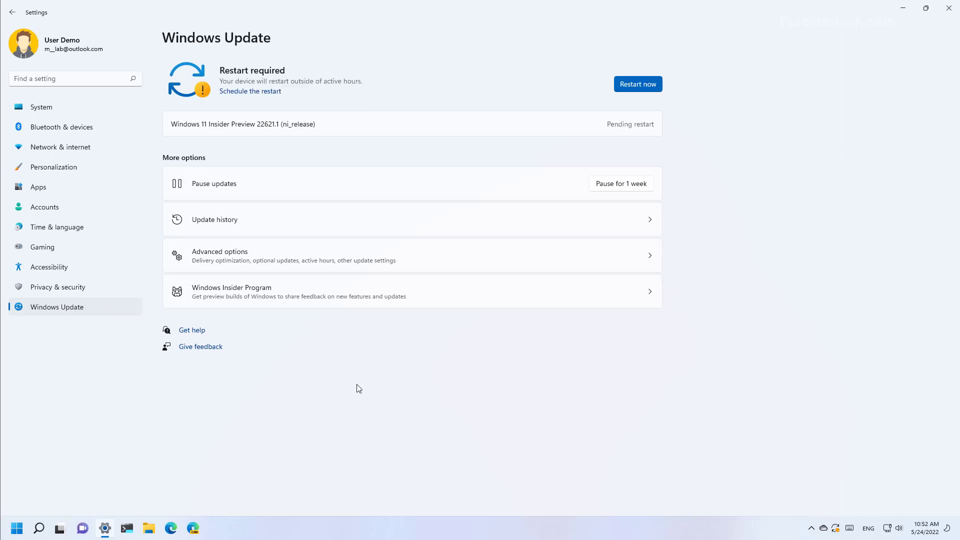
left_click(638, 85)
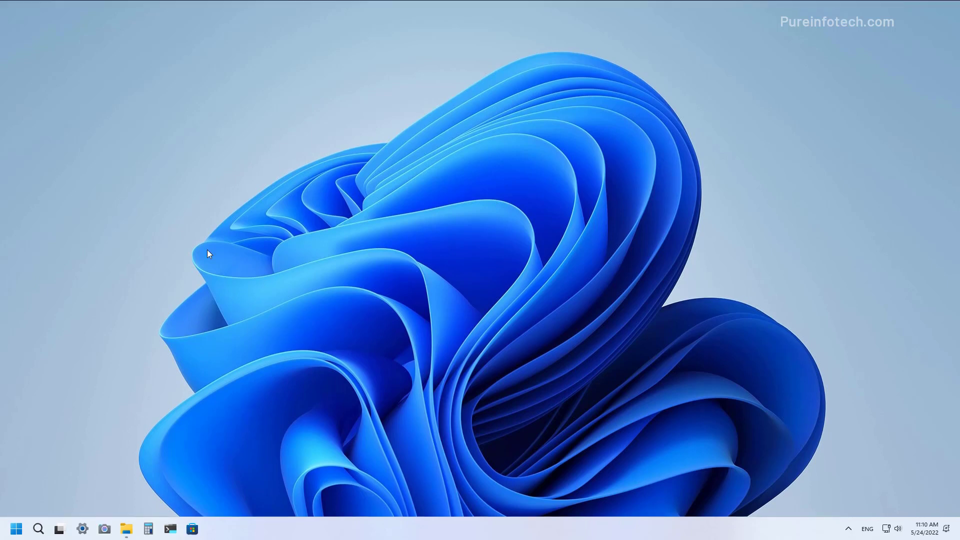
Open Settings maximized at System > About and highlight Version 22H2, OS build 22621.1.
key("super")
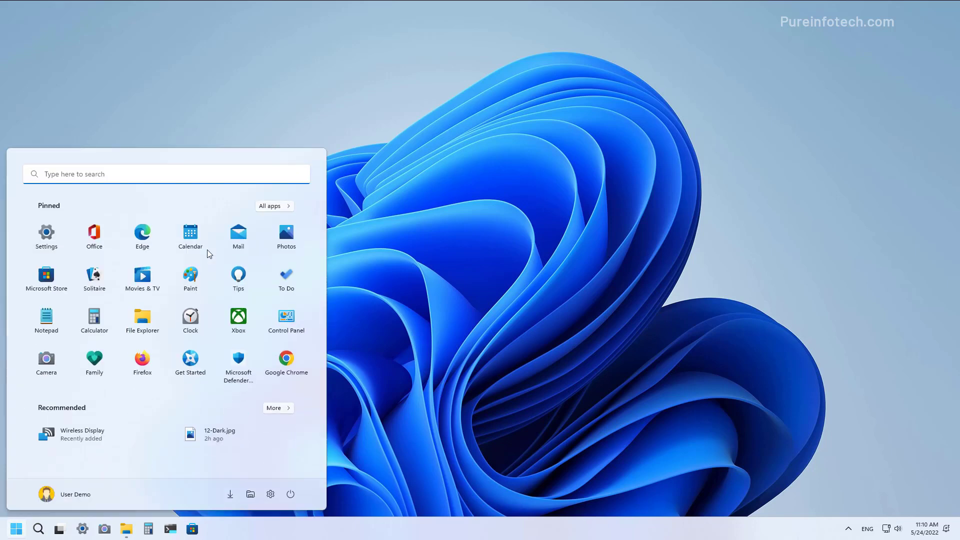
type("settings")
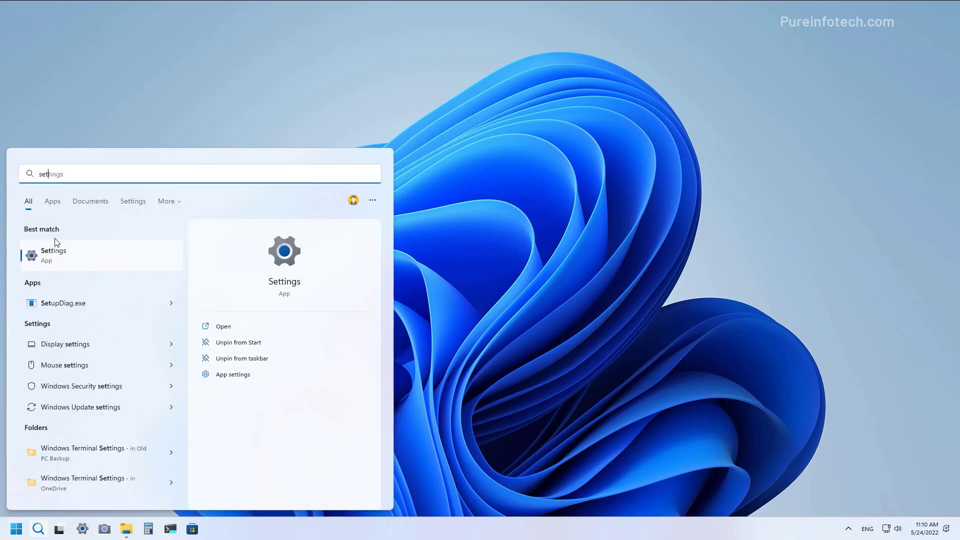
left_click(56, 242)
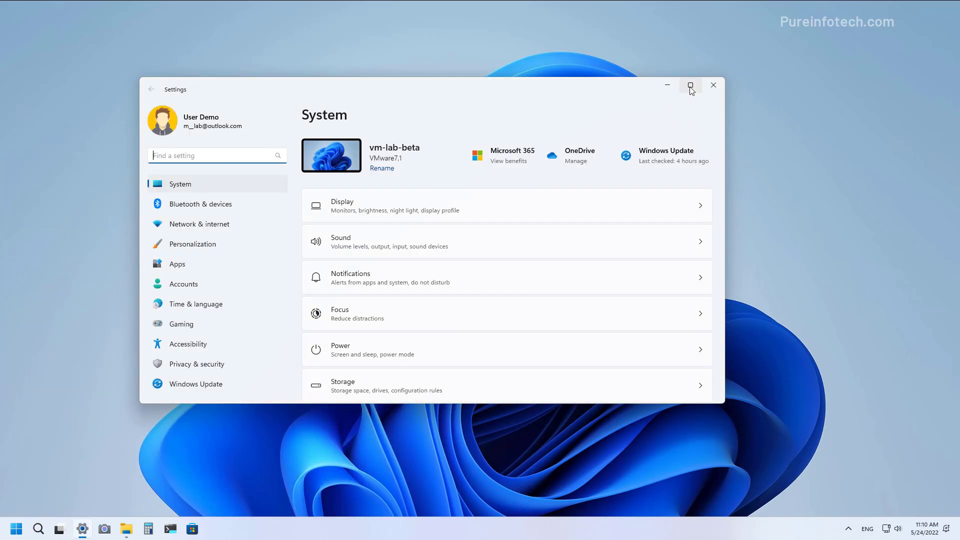
left_click(691, 85)
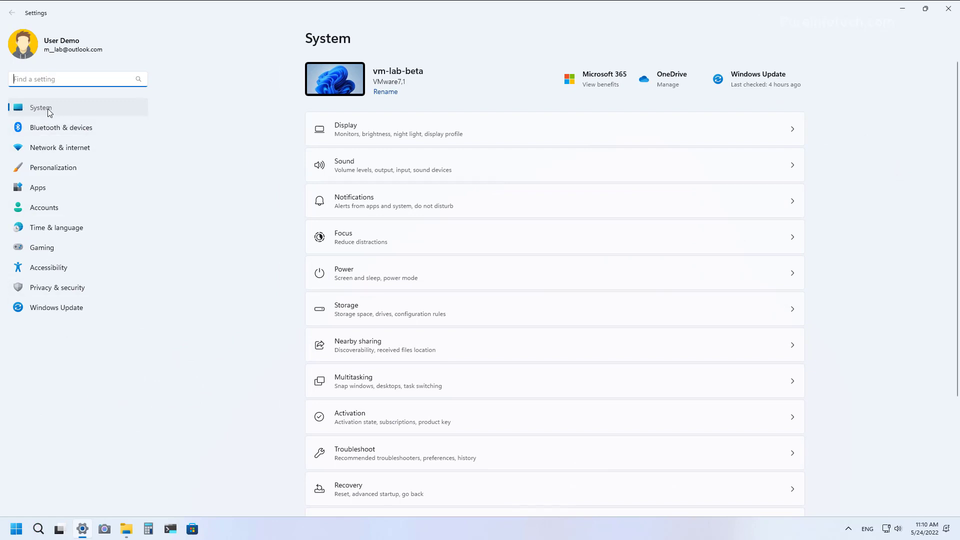
scroll(382, 370, "down", 3)
left_click(383, 466)
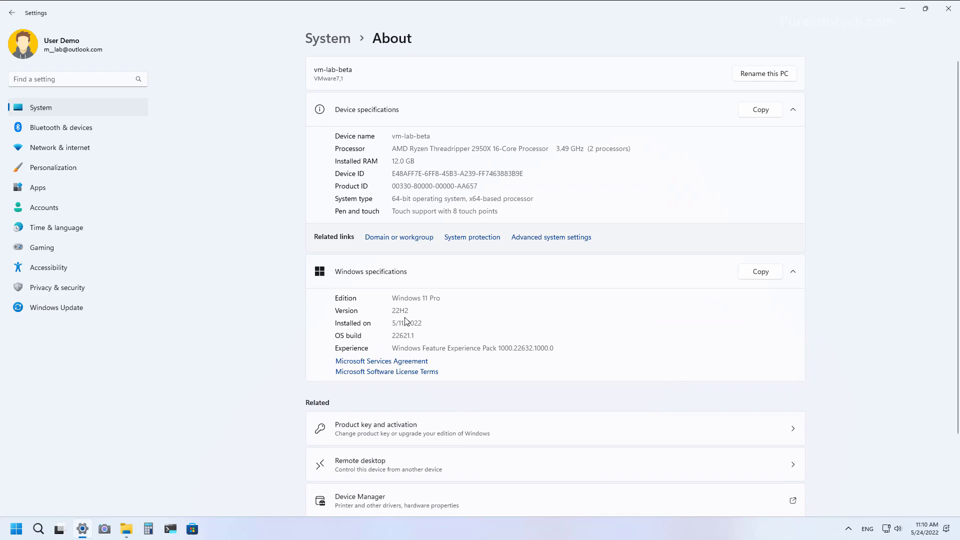
left_click_drag(408, 312, 383, 312)
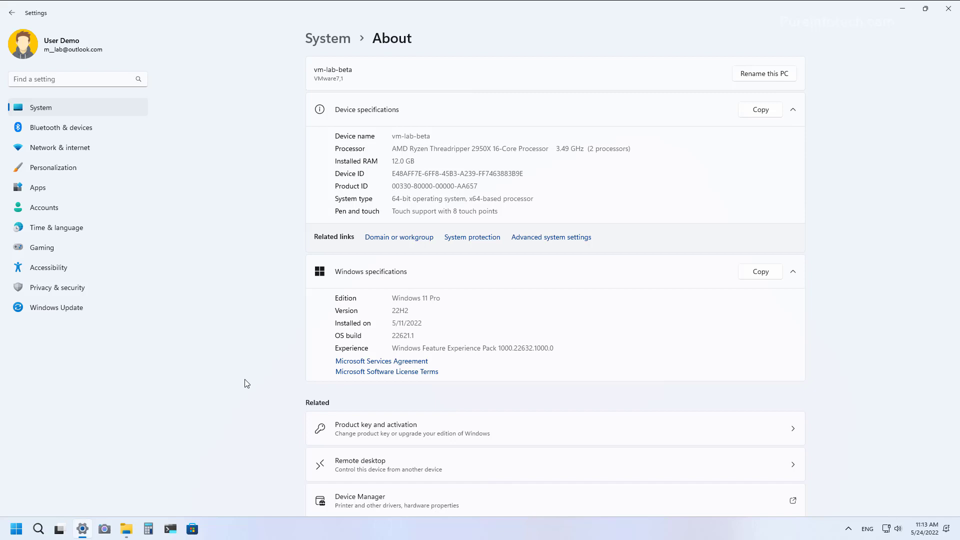
Turn on unenrolling this device when the next Windows version releases, under Stop getting preview builds.
left_click(80, 306)
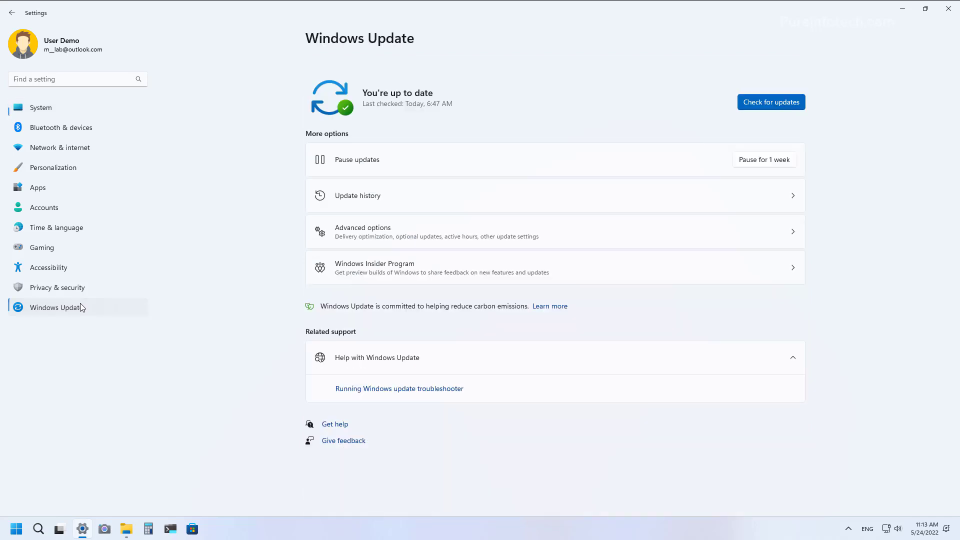
left_click(412, 253)
left_click(378, 203)
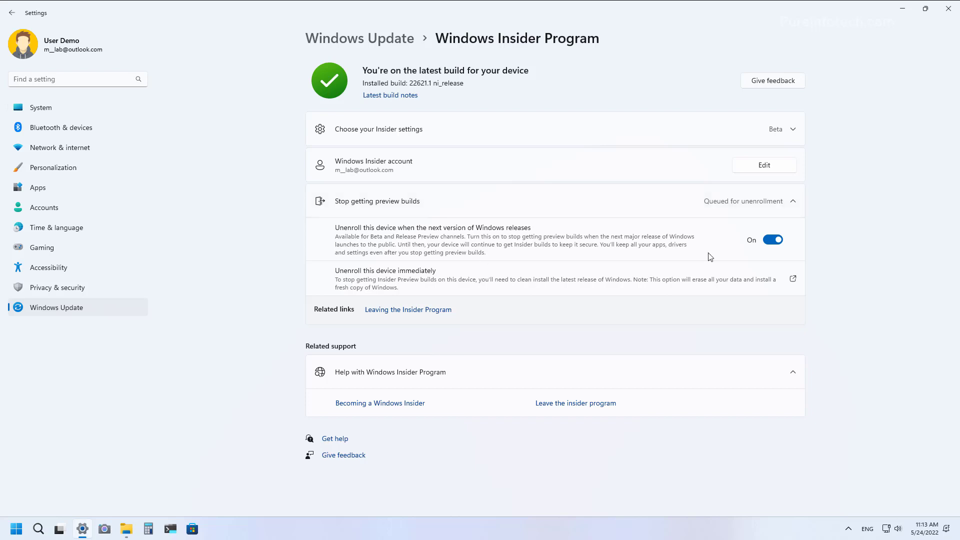
left_click(779, 241)
left_click(776, 241)
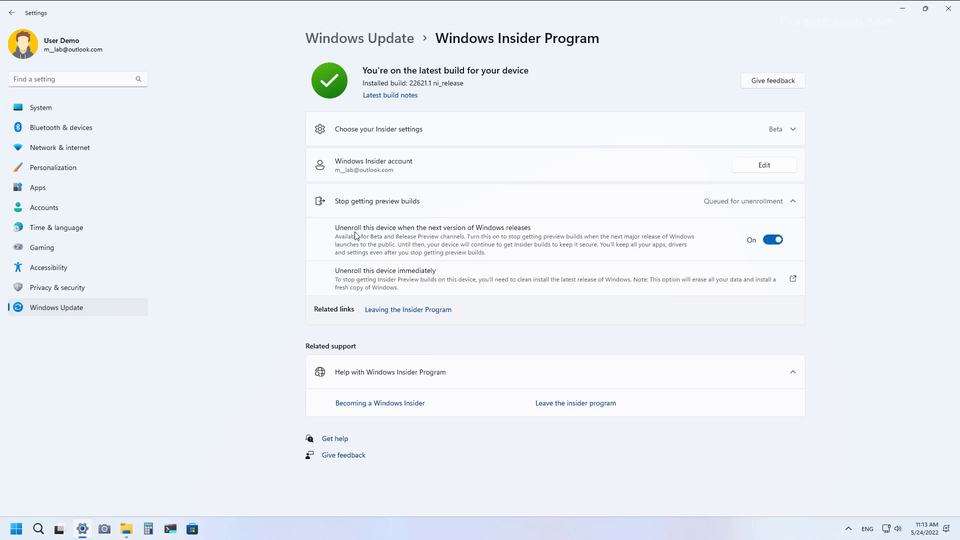